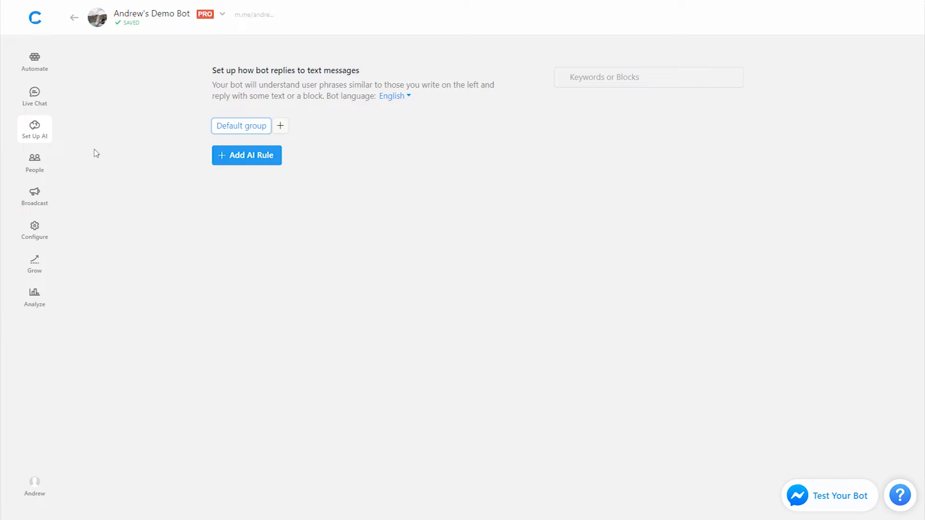
- Add an AI rule triggered by 'where is my order' and 'i want to see shipping updates'
left_click(229, 162)
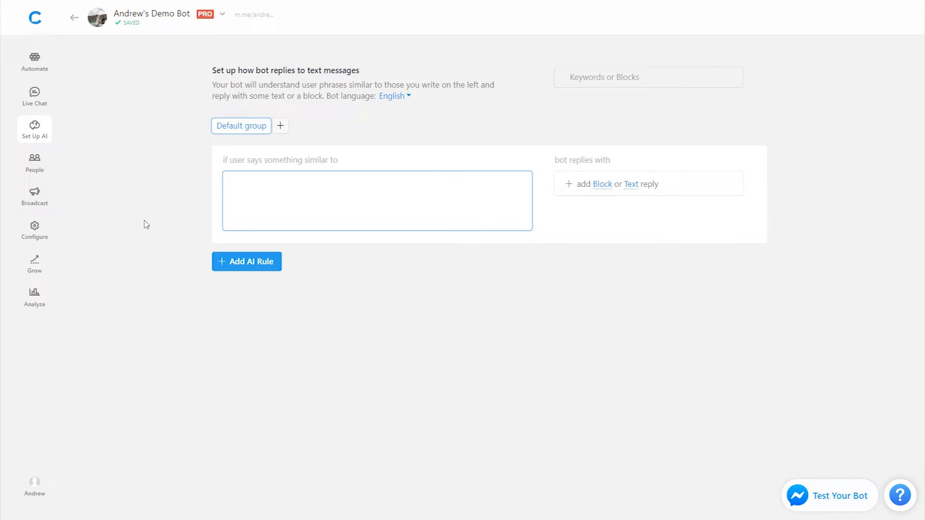
type("where")
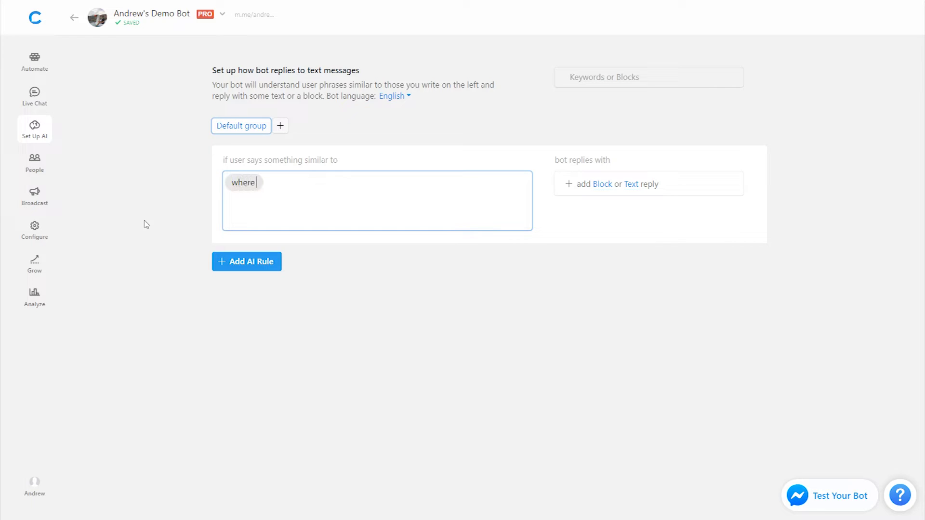
type(" is my order")
key("Return")
type("i wa")
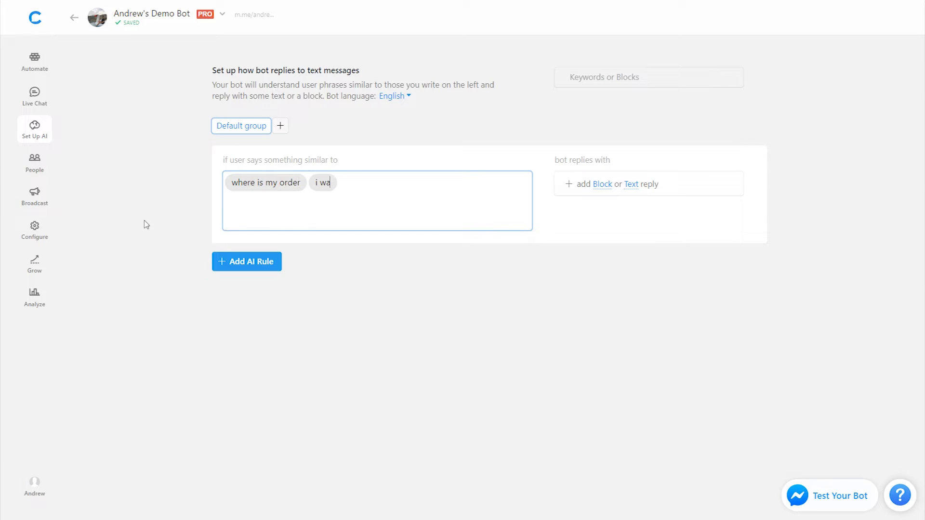
type("nt to see shipp")
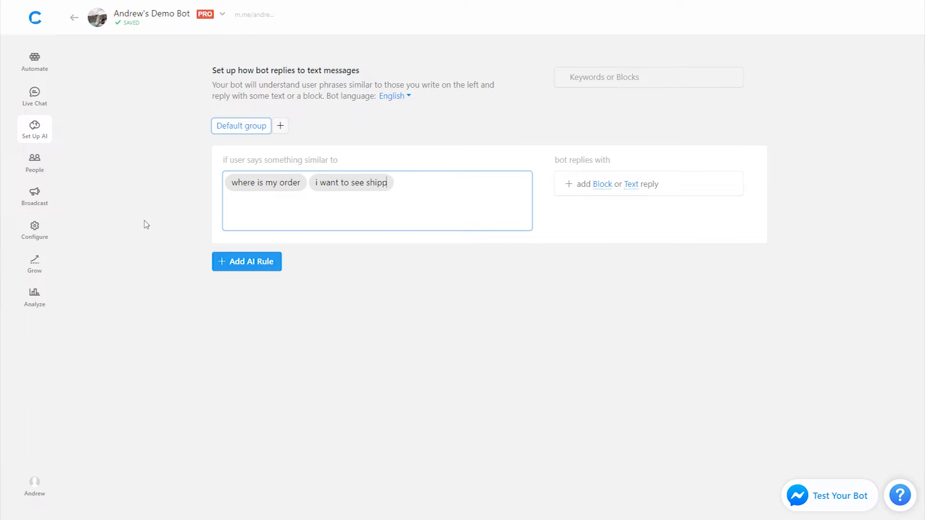
type("ing updates")
key("Return")
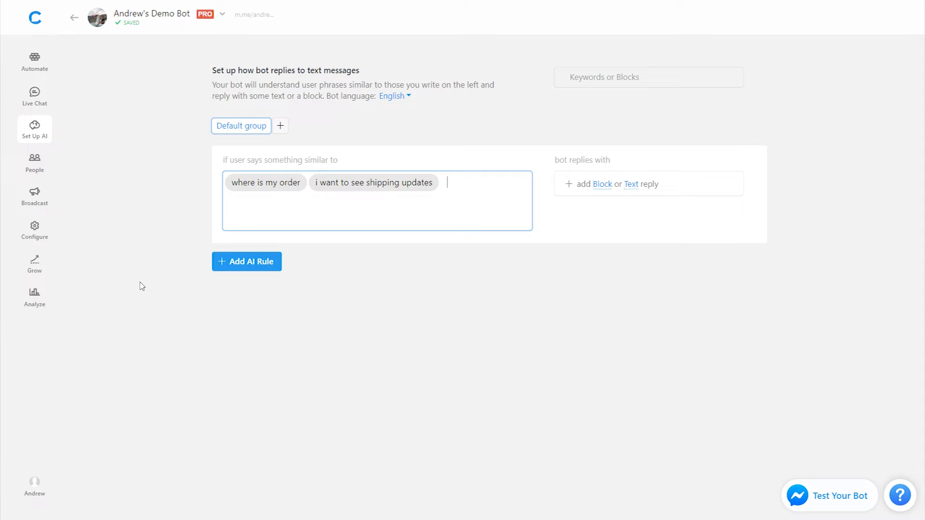
left_click(142, 286)
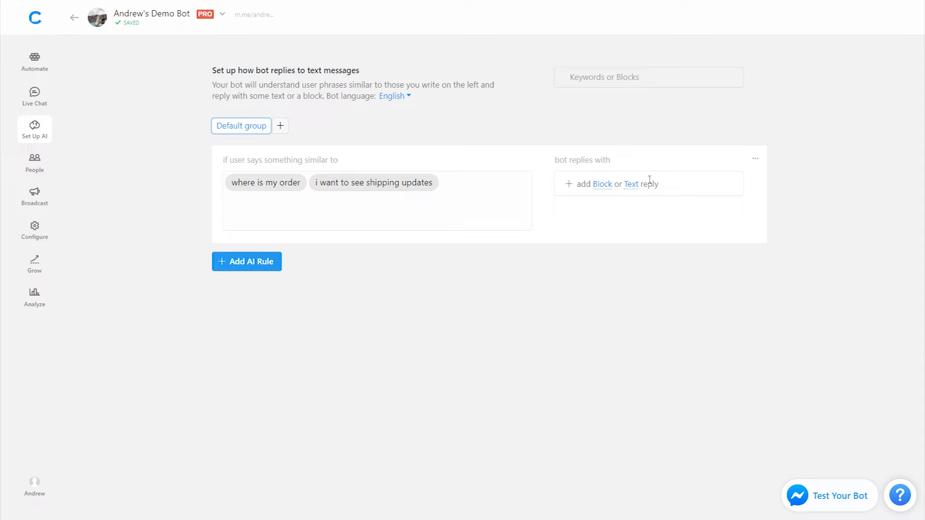
- Give the rule the text reply 'What is your order number?', then remove that reply
left_click(635, 184)
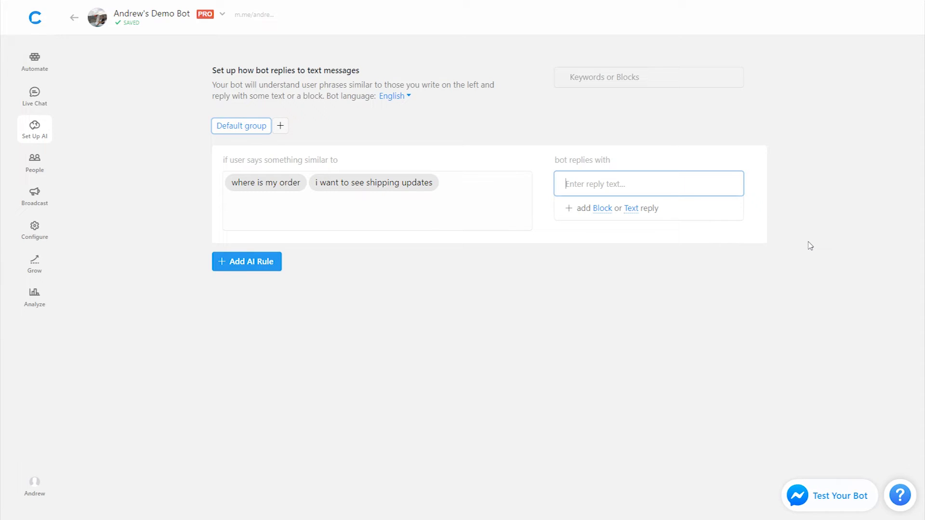
type("What is your order number?")
left_click(810, 245)
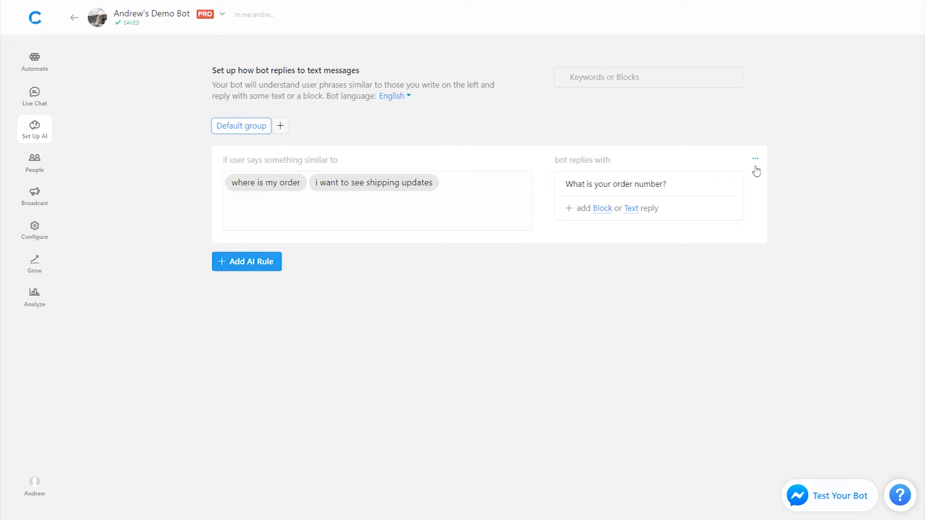
left_click(753, 186)
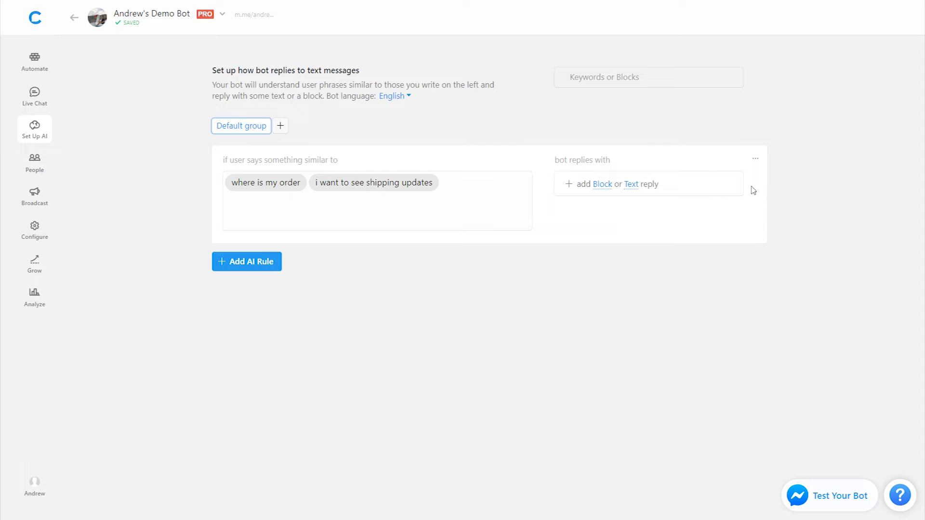
- Make the rule reply with a newly created 'Order FAQ' block and open it
left_click(608, 186)
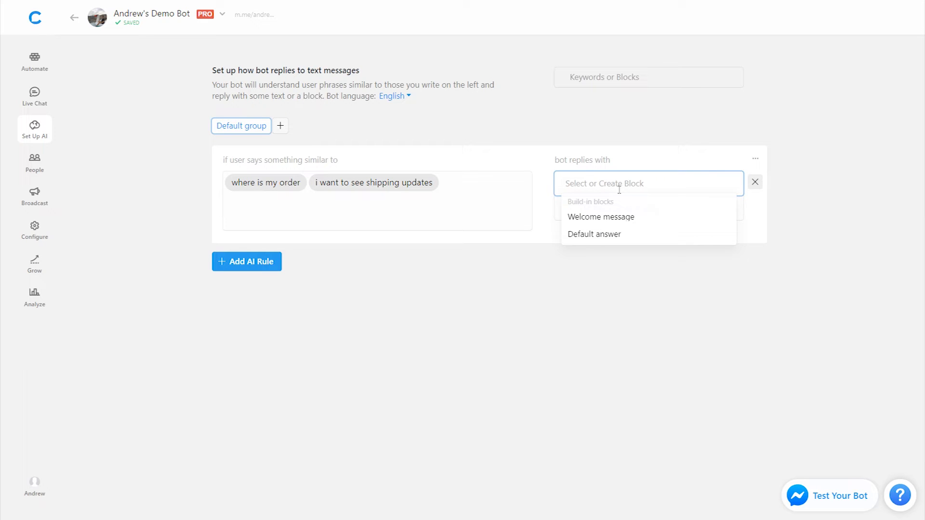
type("Order FAQ")
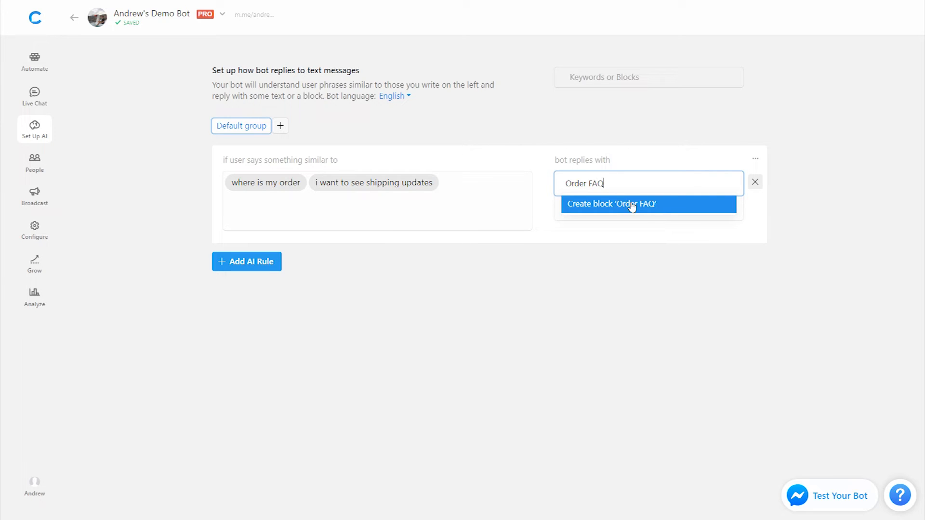
left_click(632, 206)
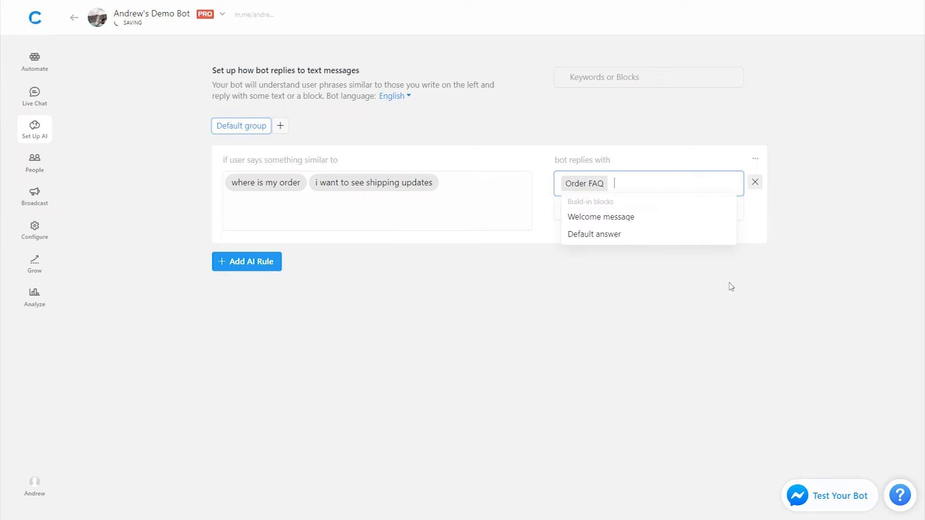
left_click(583, 184)
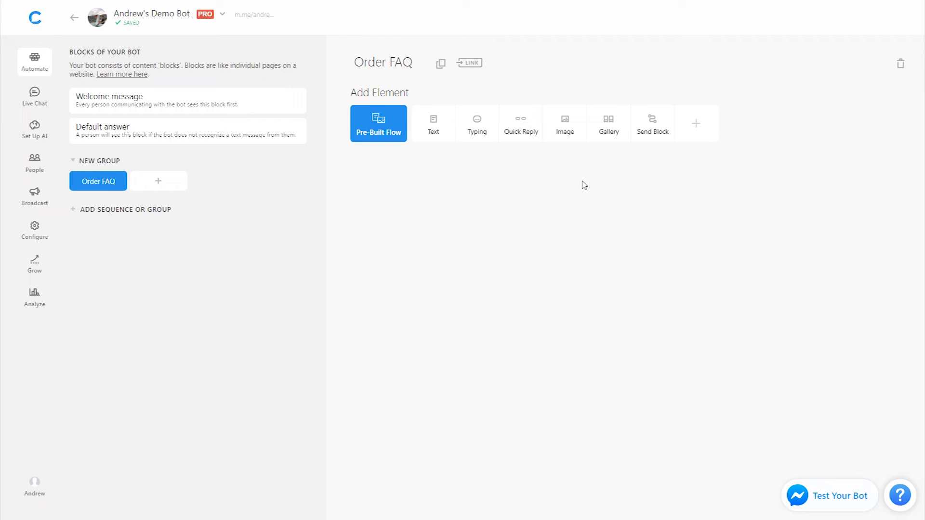
- Add a User Input to Order FAQ asking 'What is your order number?', saved to 'order number'
left_click(697, 125)
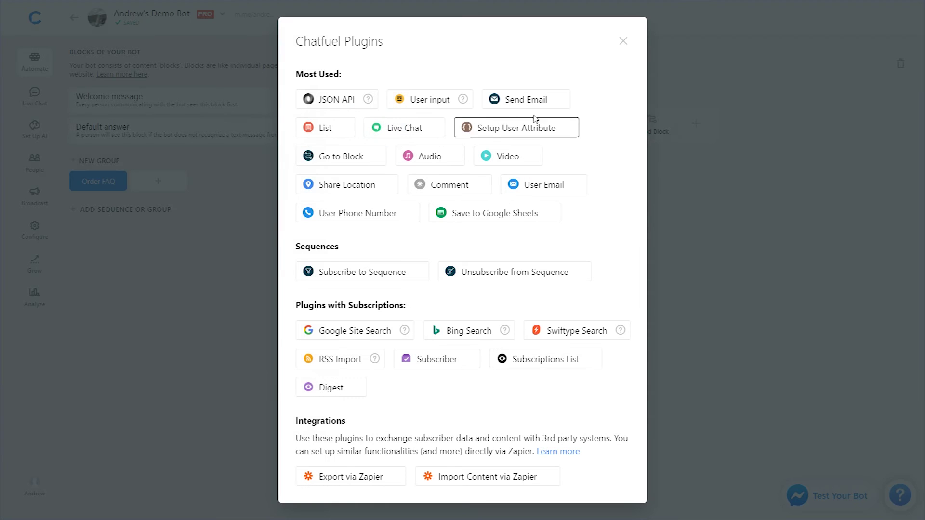
left_click(433, 100)
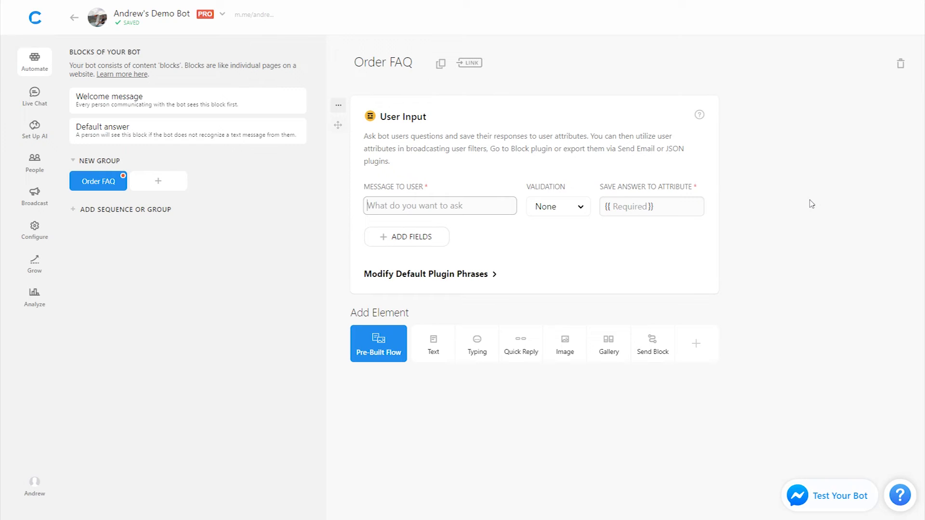
type("What is your order number?")
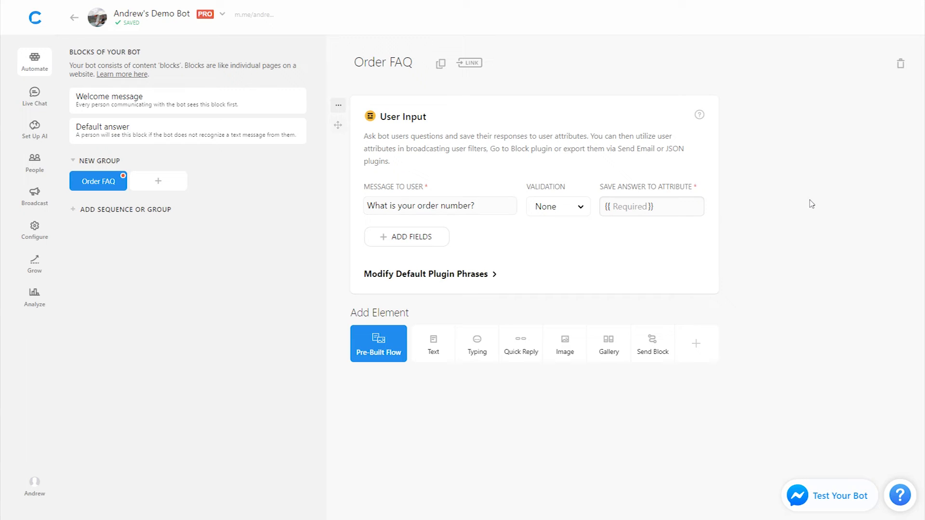
left_click(626, 206)
type("order number")
key("Return")
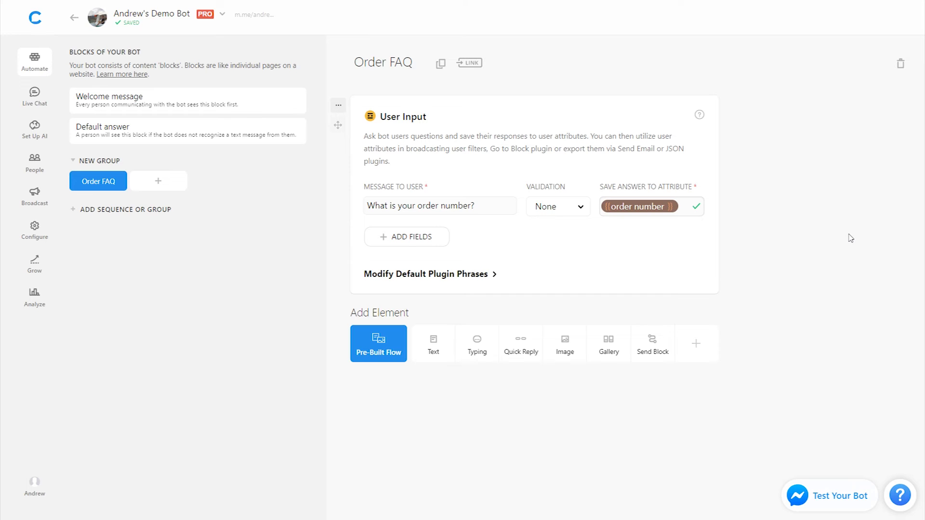
left_click(185, 105)
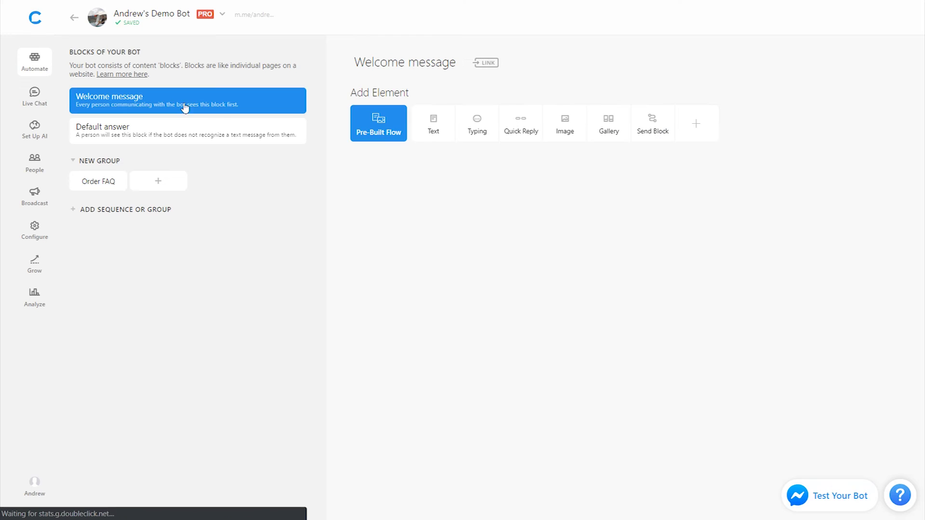
- In the test chat, send 'where is my order?' and answer the order-number question with 123456
left_click(817, 492)
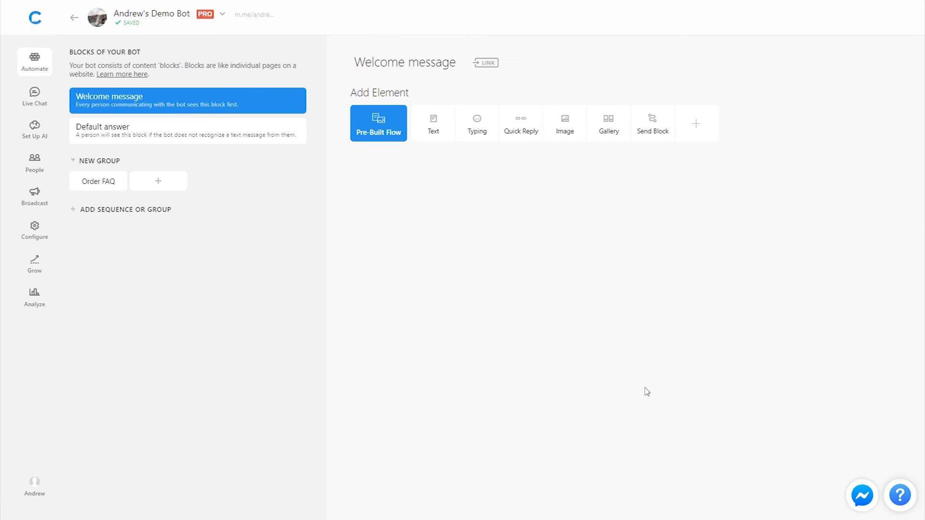
left_click(797, 455)
type("whe")
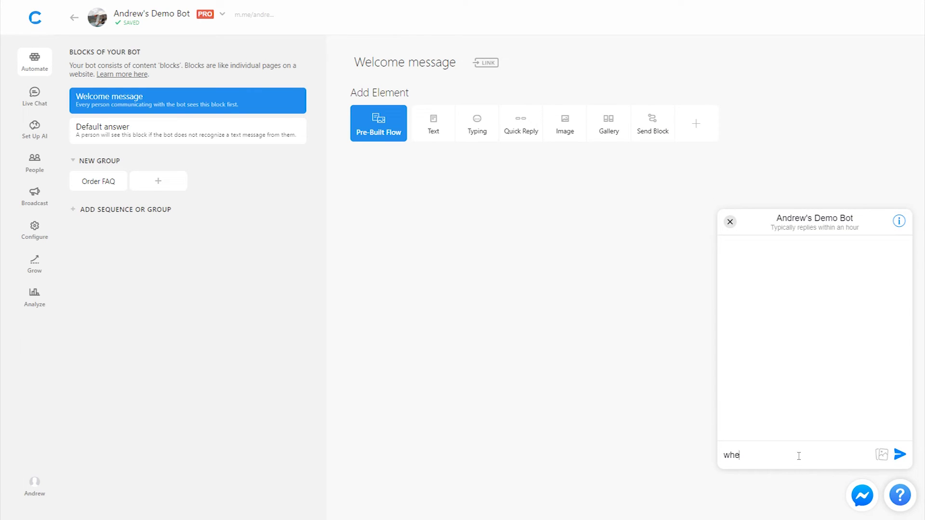
type("re is my order?")
key("Return")
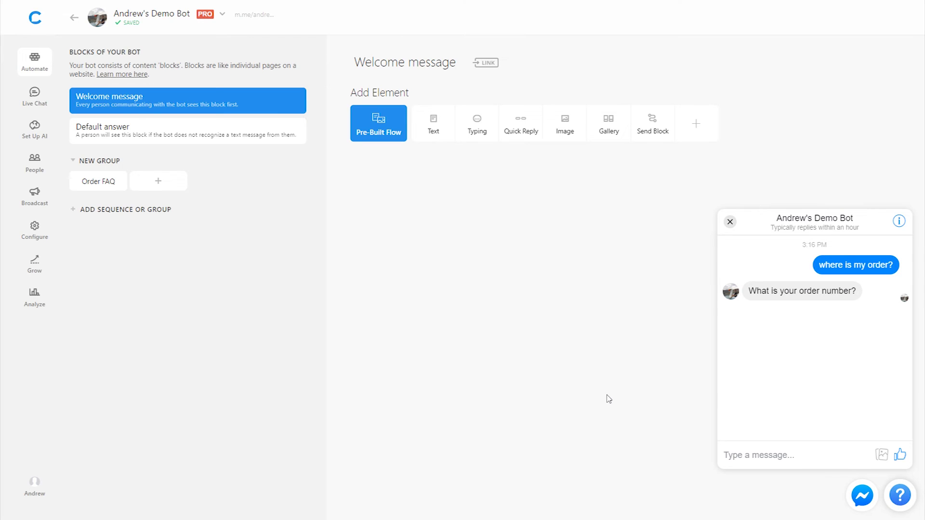
type("123456")
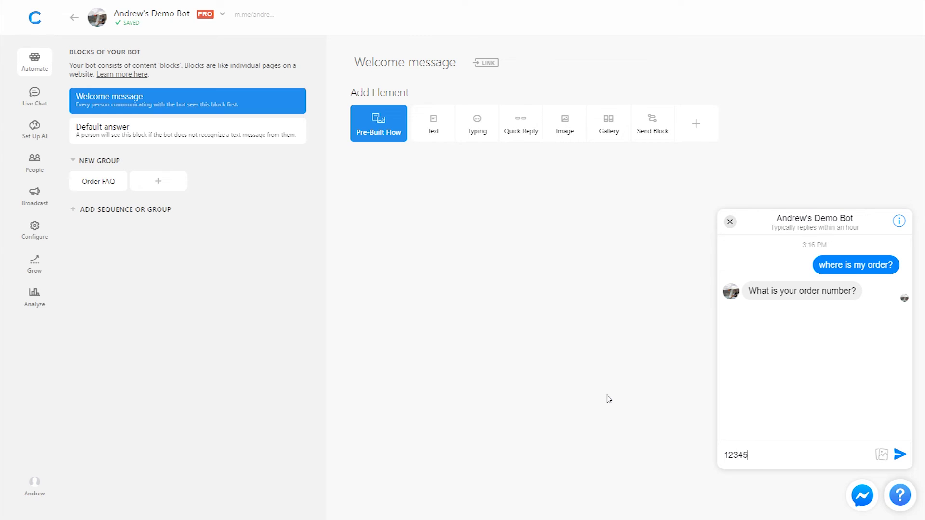
key("Return")
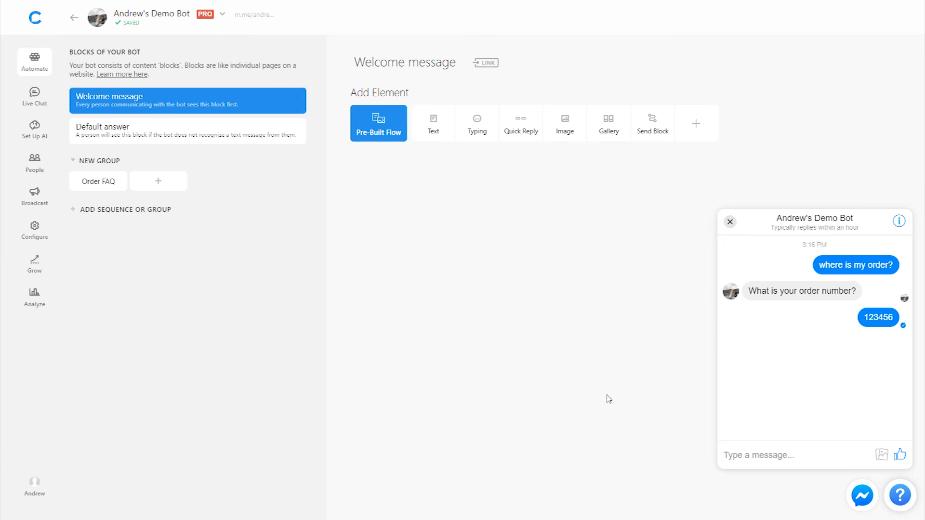
- Send the test bot an angry complaint that the order hasn't arrived and ask for a refund
type("i'm so upset with")
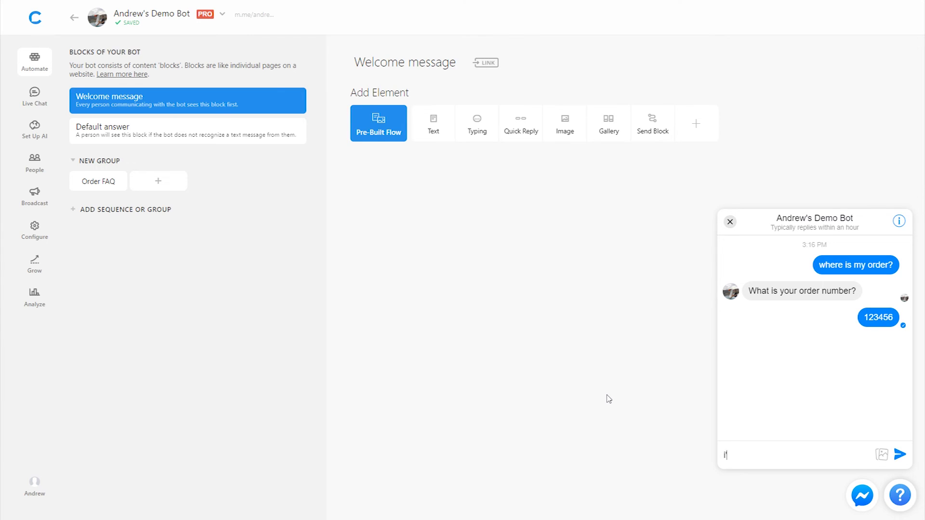
type(" your company beca")
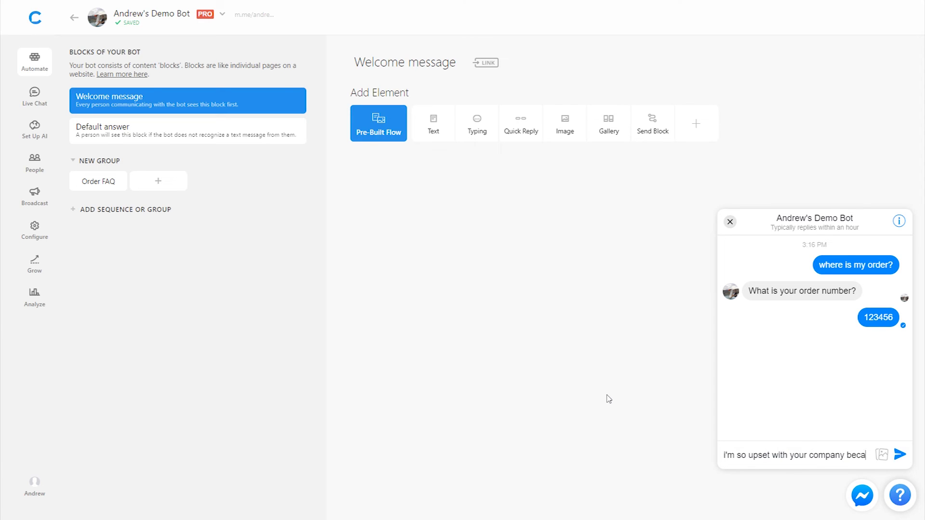
type("use my order isn't here. wh")
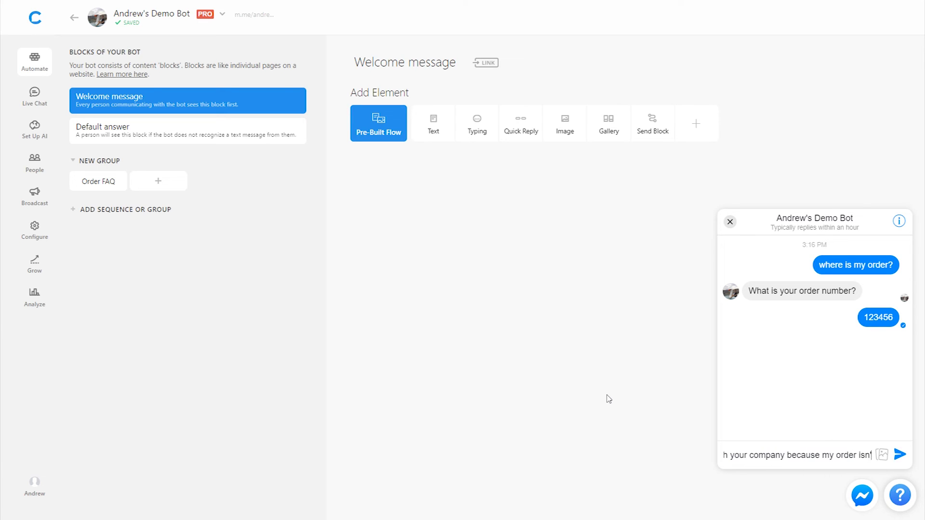
type("ere is")
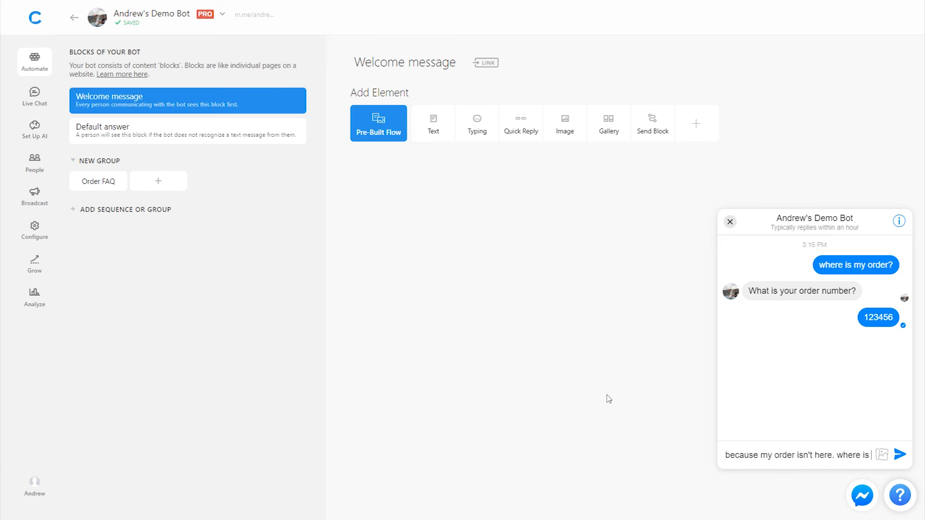
type(" my order? i")
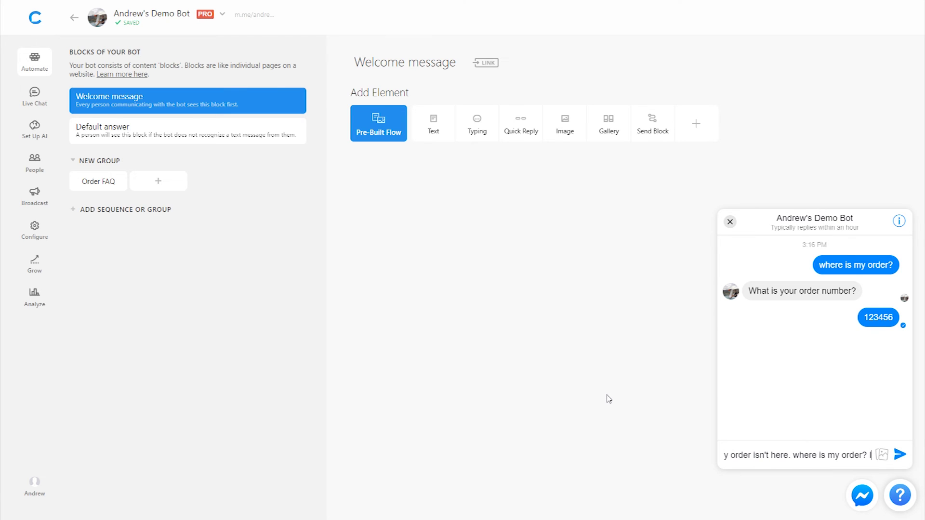
type(" want a refund asap")
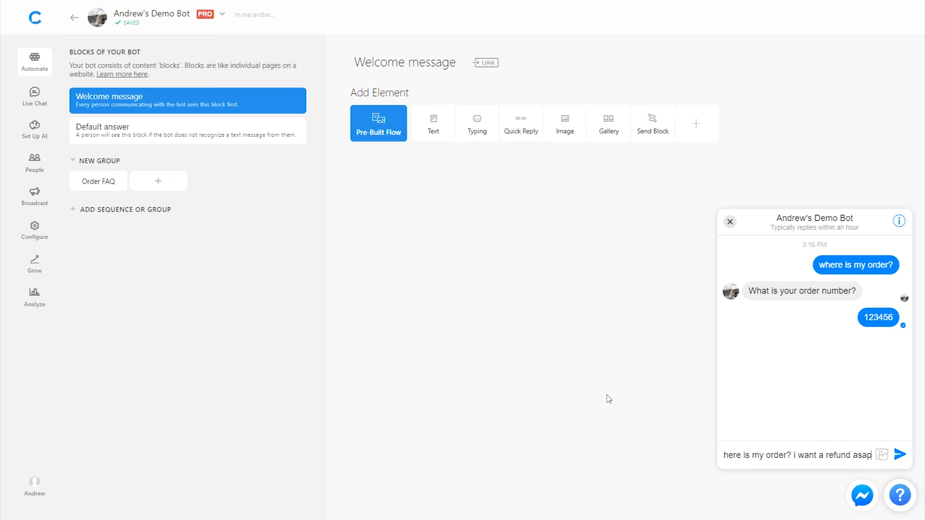
key("Return")
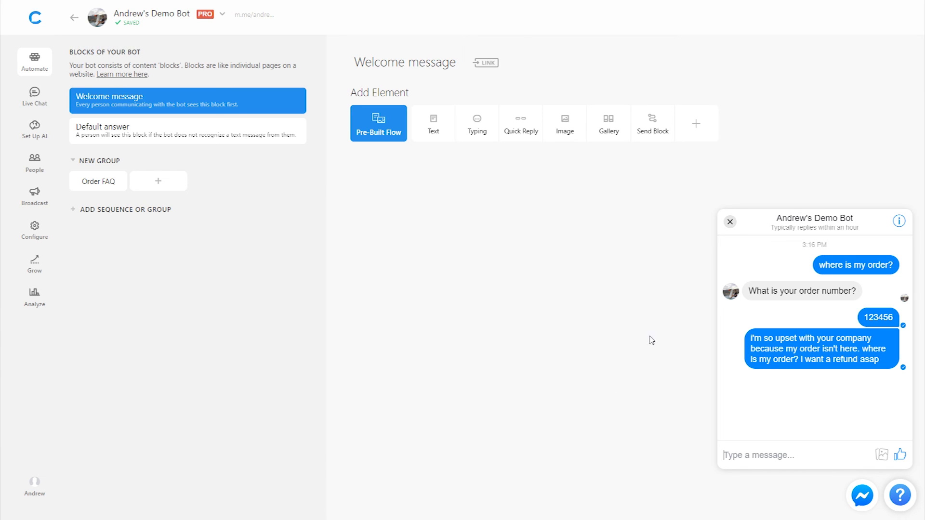
- Close the test chat, open Order FAQ, and add a new block to its group
left_click(730, 222)
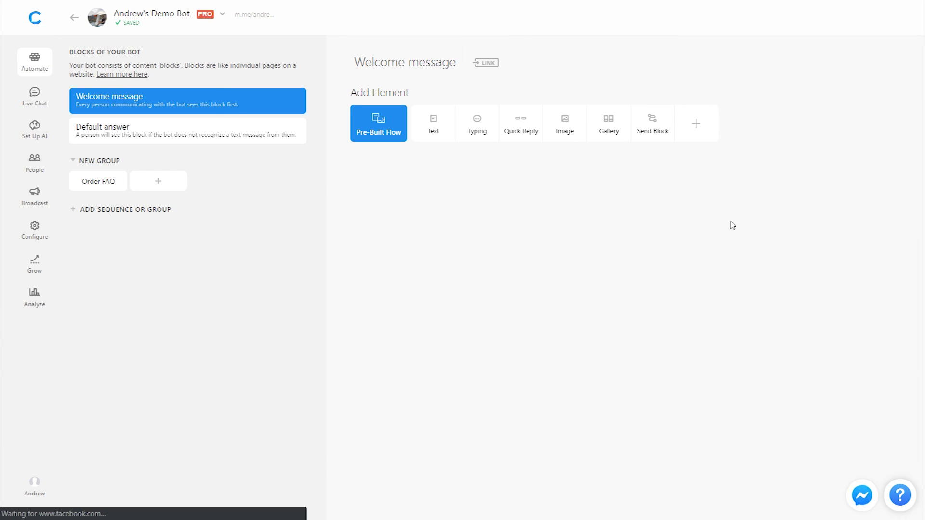
left_click(95, 181)
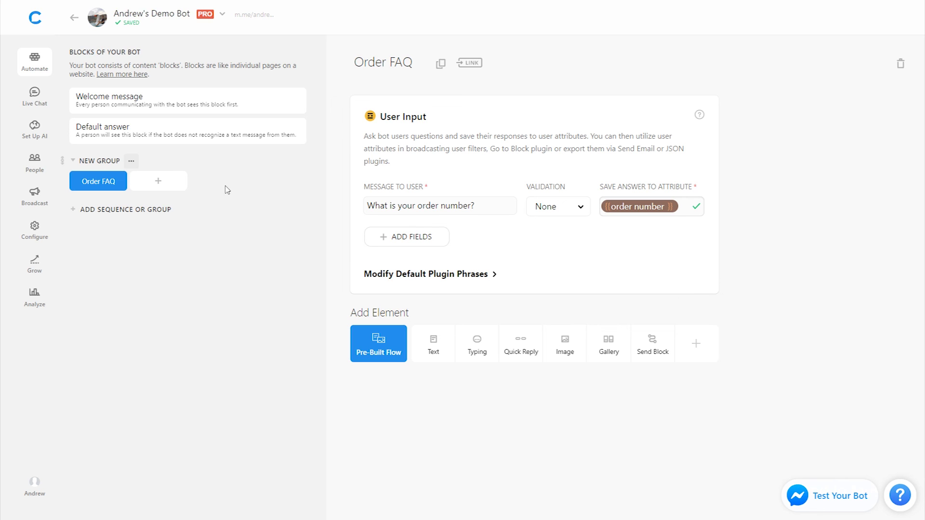
left_click(179, 186)
- Name the block 'Shipping Cost FAQ' and set attribute 'conderned about shipping cost' to true
type("Sh")
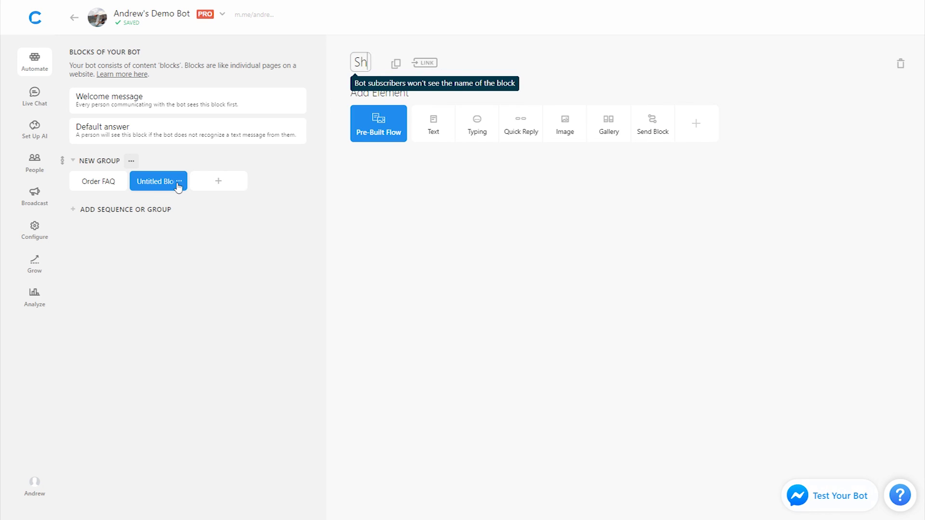
type("ipping Cost FAQ")
key("Return")
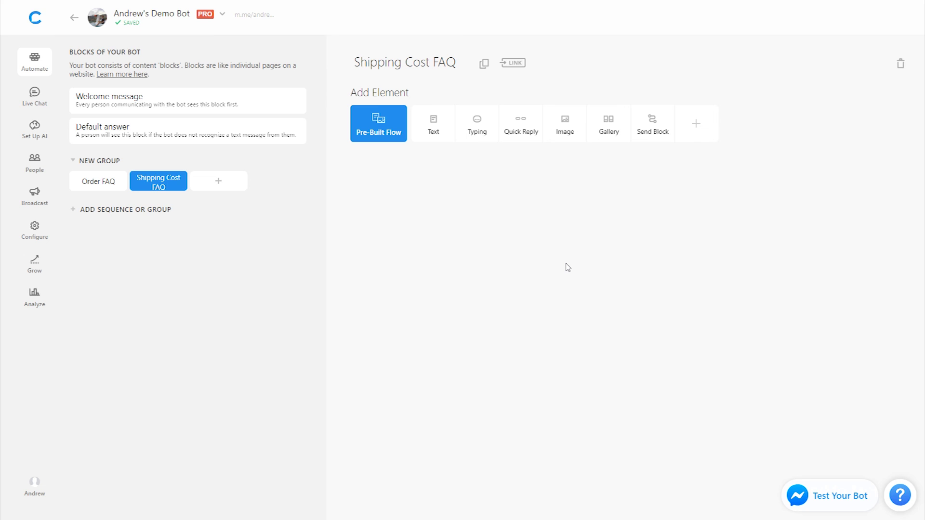
left_click(705, 127)
left_click(548, 128)
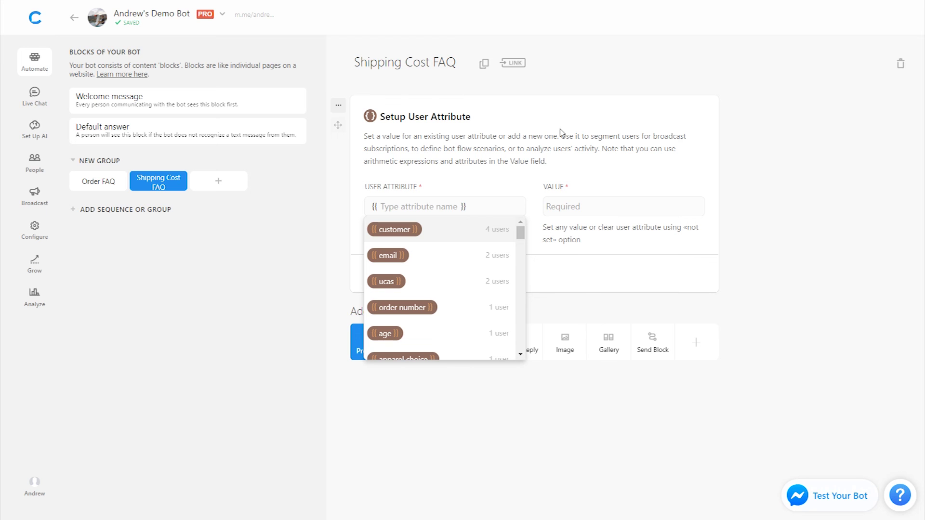
type("conderned about shippi")
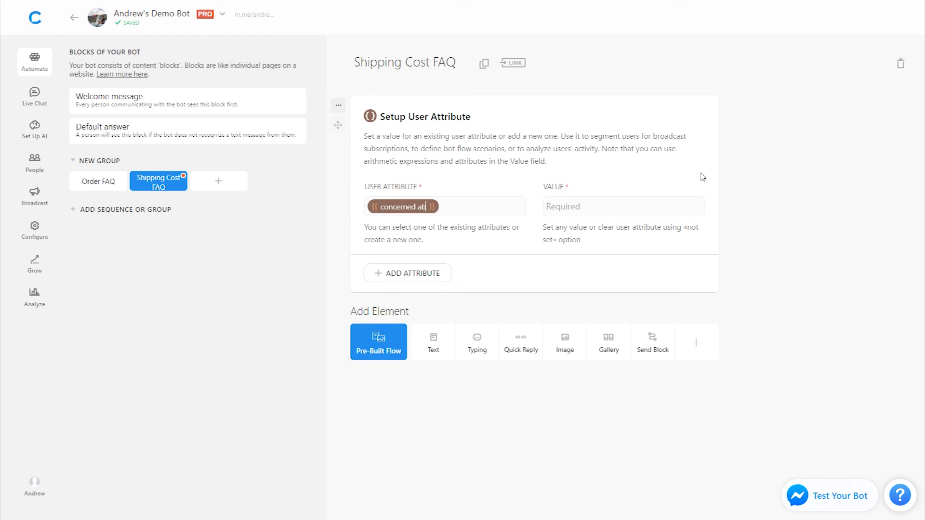
type("ng cost")
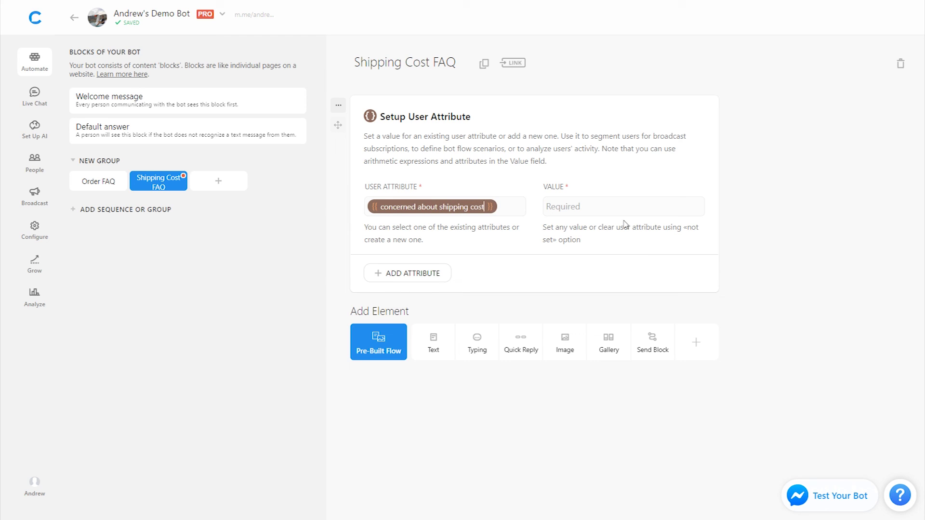
left_click(593, 208)
type("true")
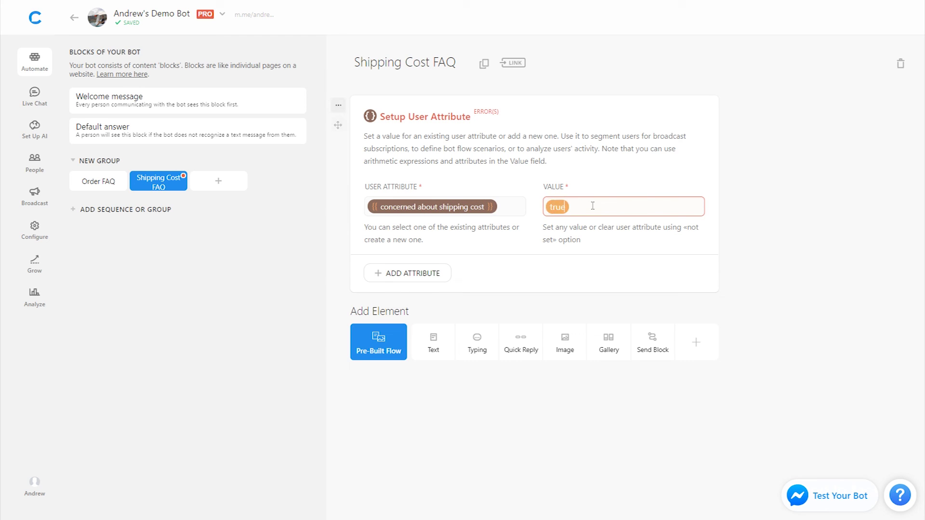
left_click(808, 235)
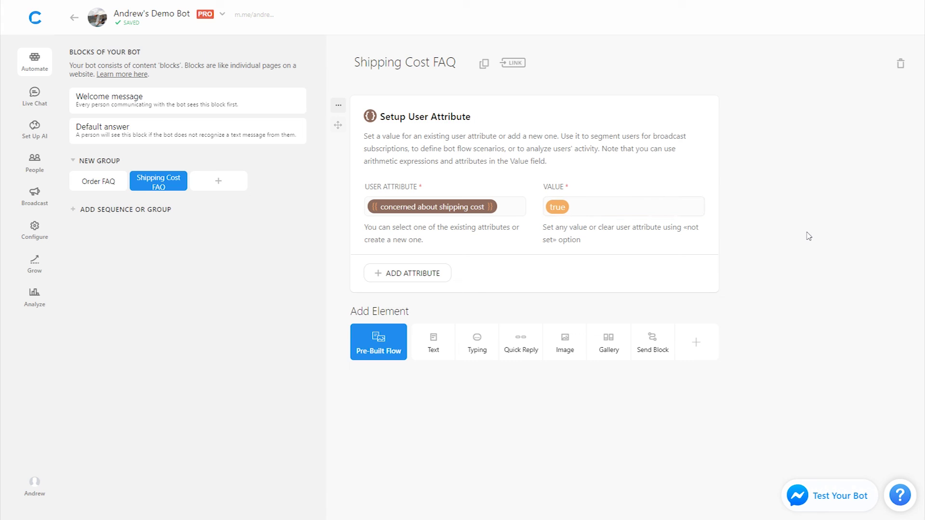